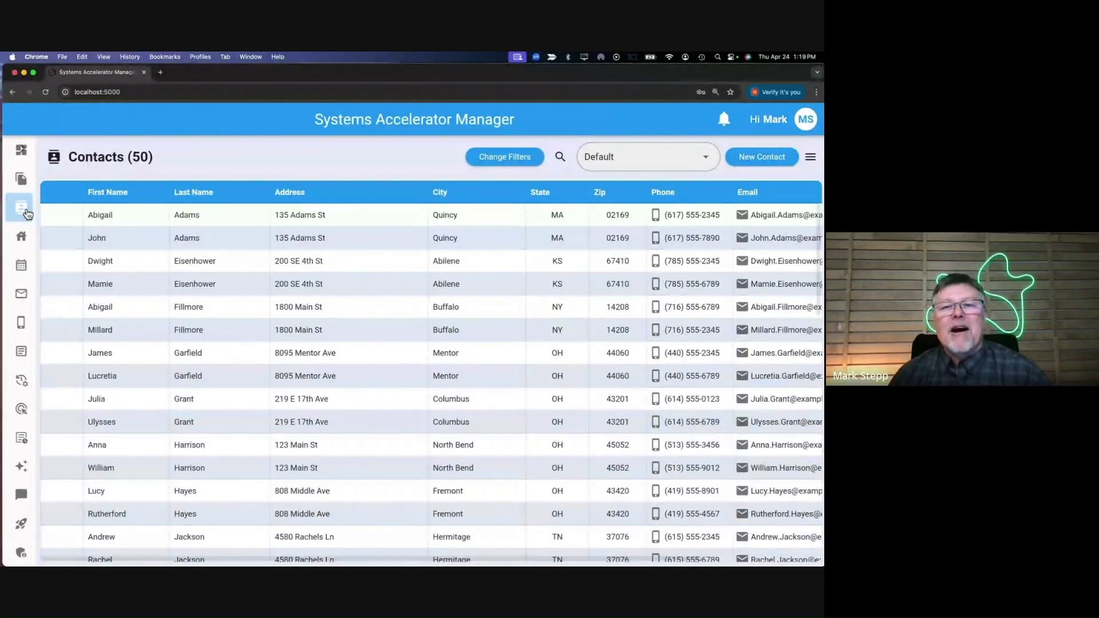
Step: Open the contacts list and look through its rows and its columns from First Name to Country
left_click(23, 209)
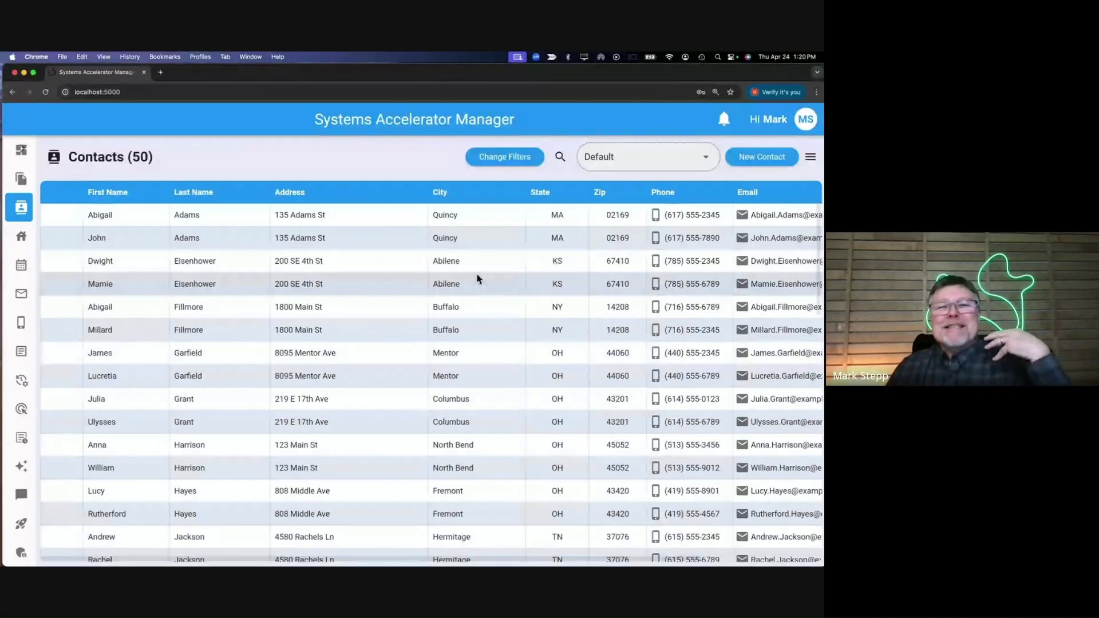
scroll(479, 278, "right", 1)
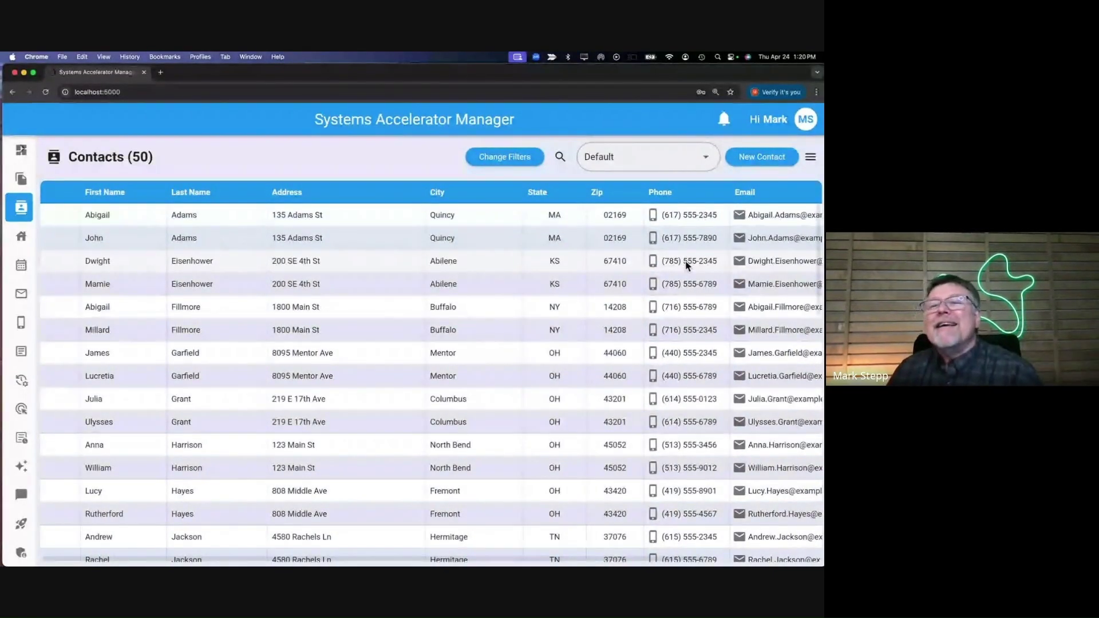
scroll(687, 264, "right", 4)
scroll(687, 265, "right", 1)
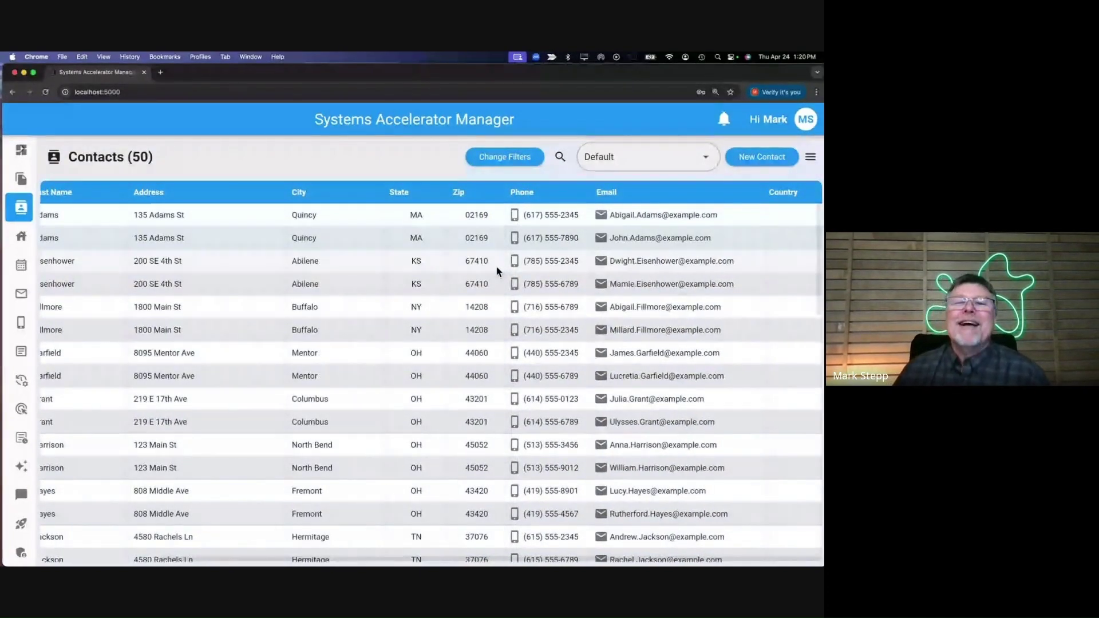
scroll(373, 265, "left", 5)
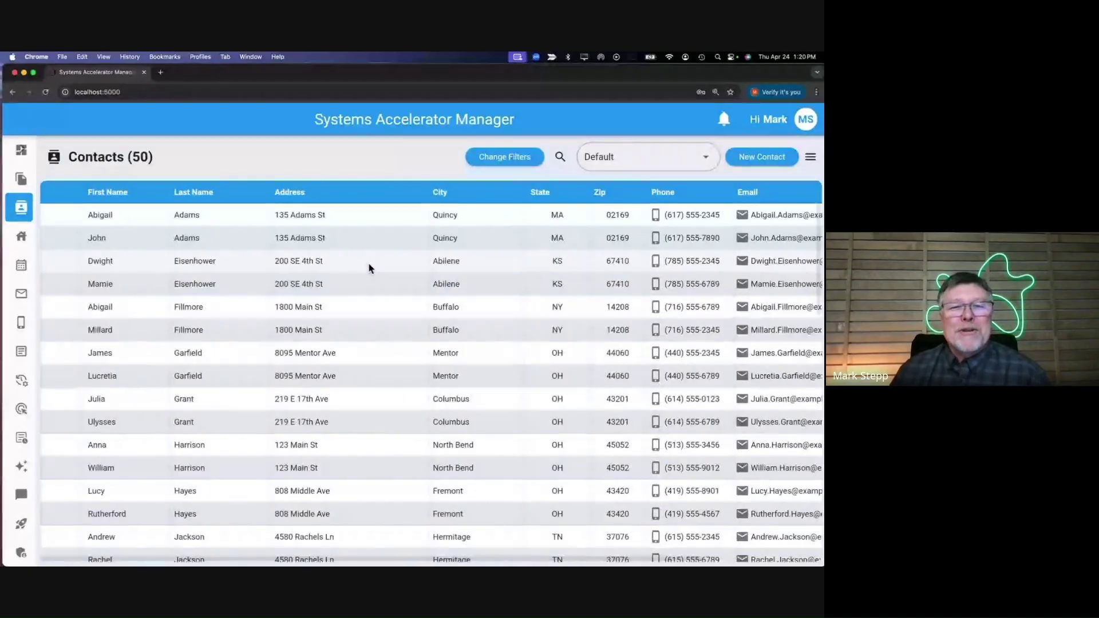
scroll(369, 267, "down", 5)
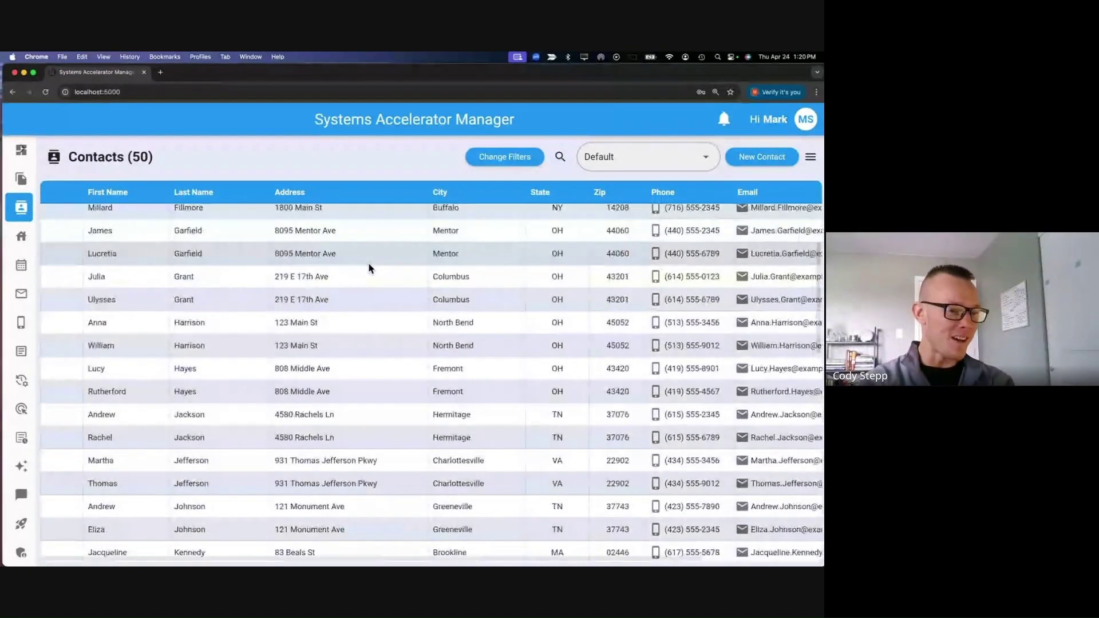
scroll(368, 268, "down", 5)
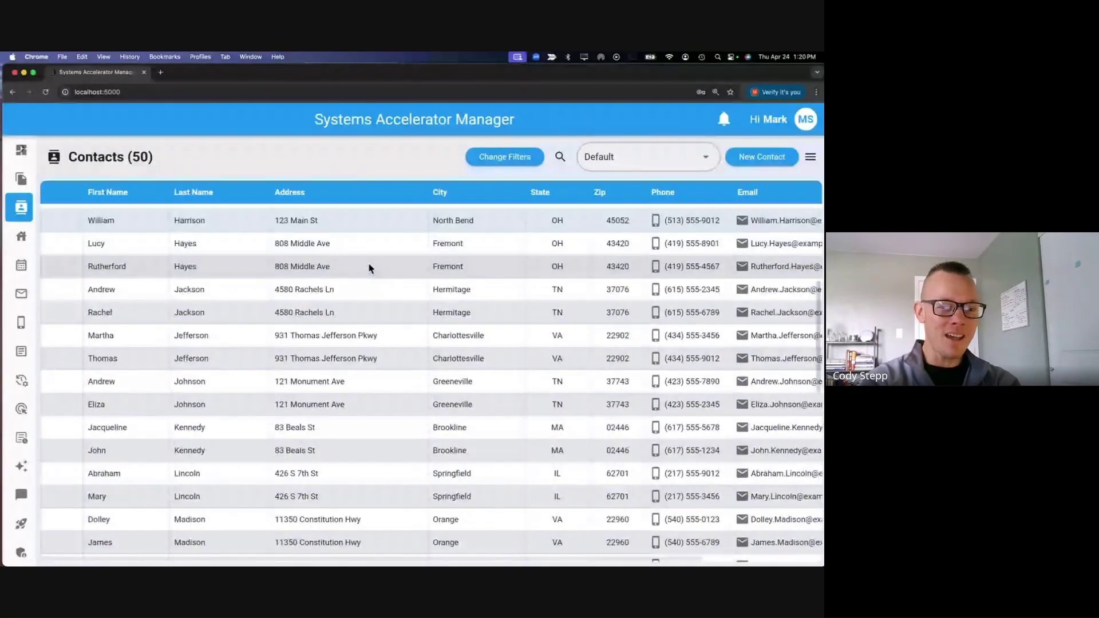
scroll(369, 268, "up", 3)
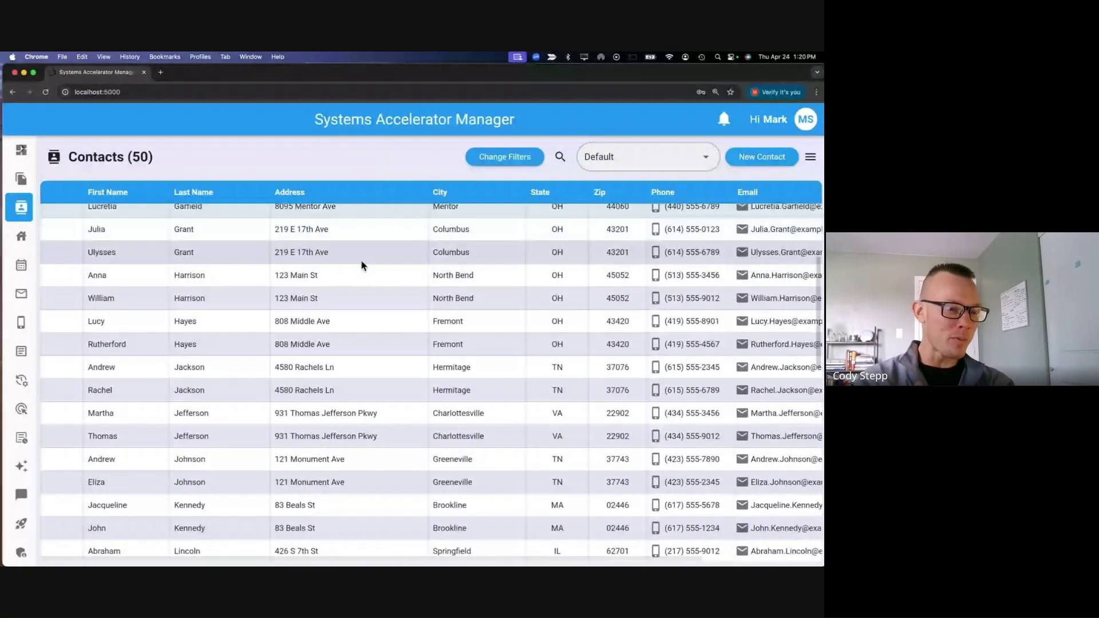
scroll(362, 264, "up", 1)
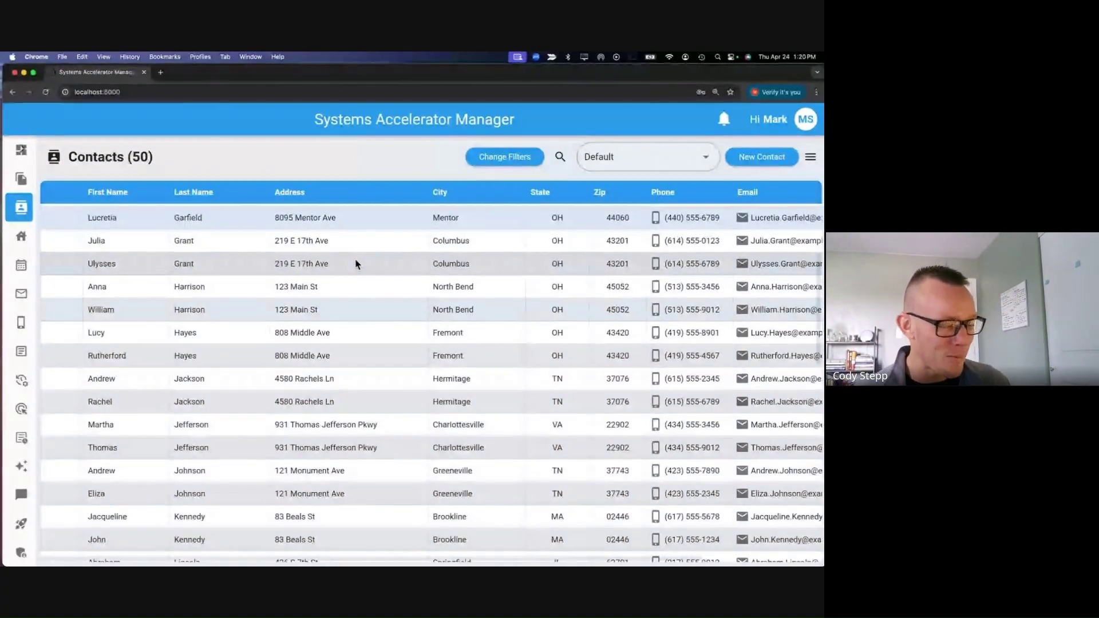
scroll(172, 255, "right", 2)
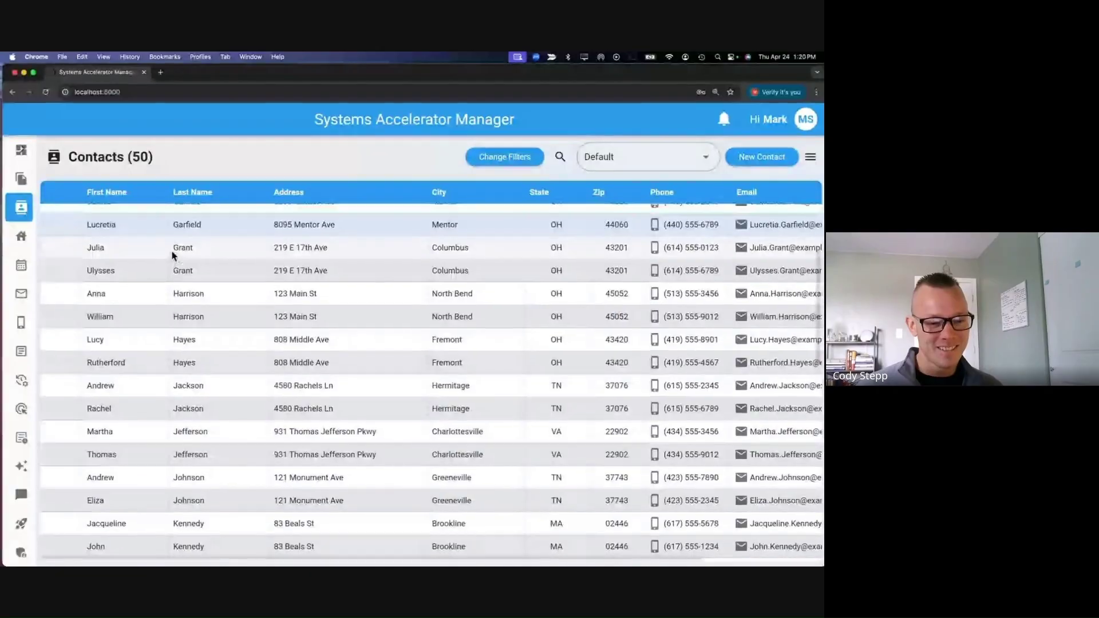
scroll(172, 256, "left", 2)
scroll(172, 255, "up", 3)
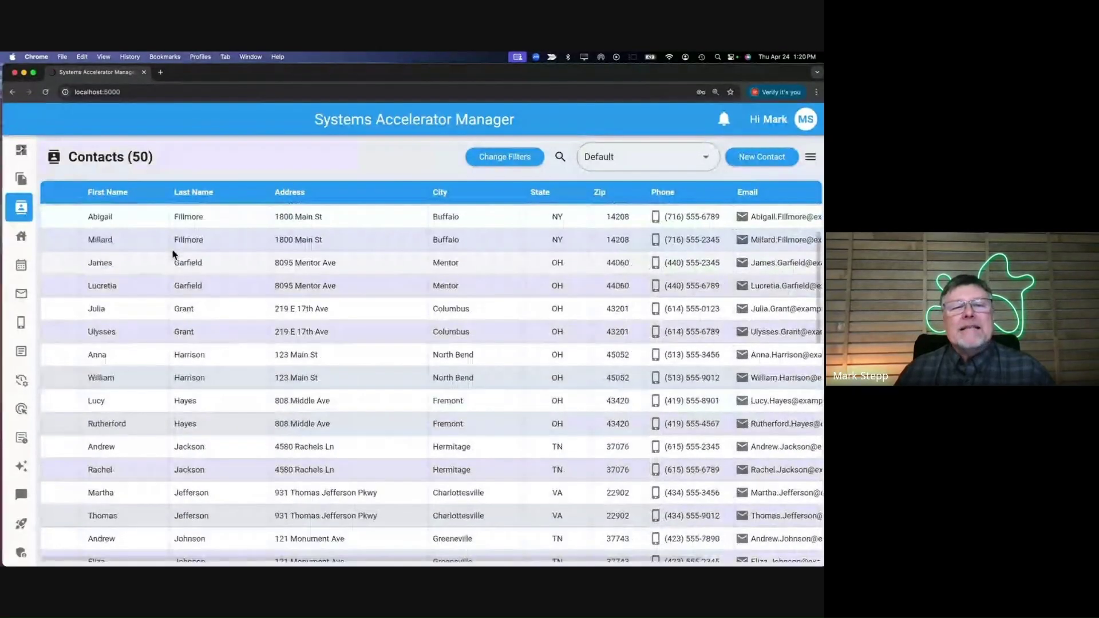
scroll(173, 255, "up", 2)
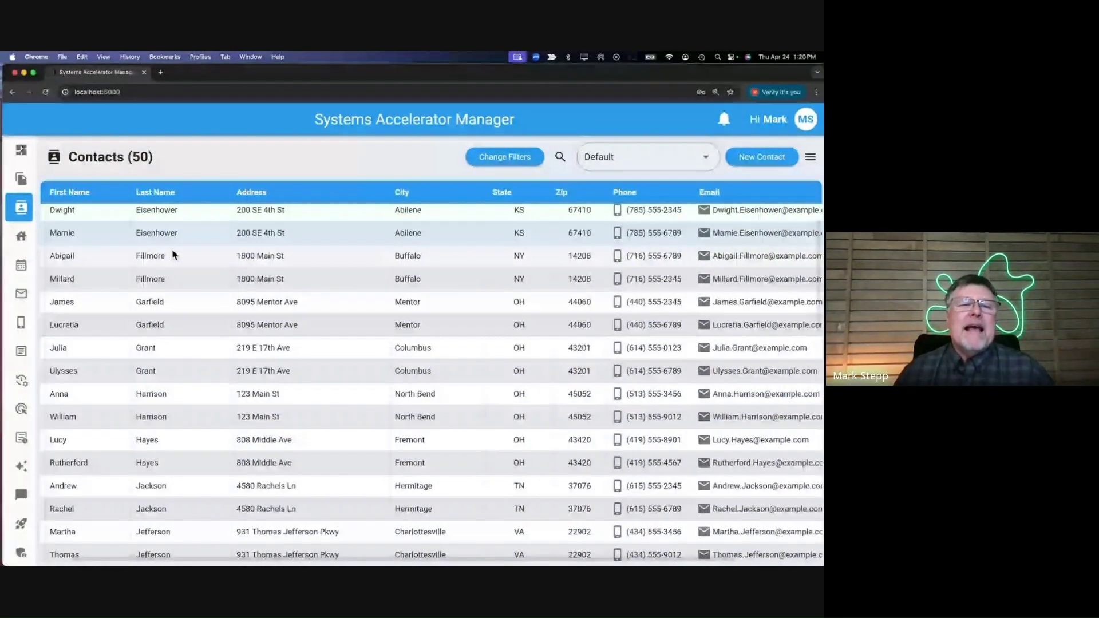
scroll(174, 255, "up", 1)
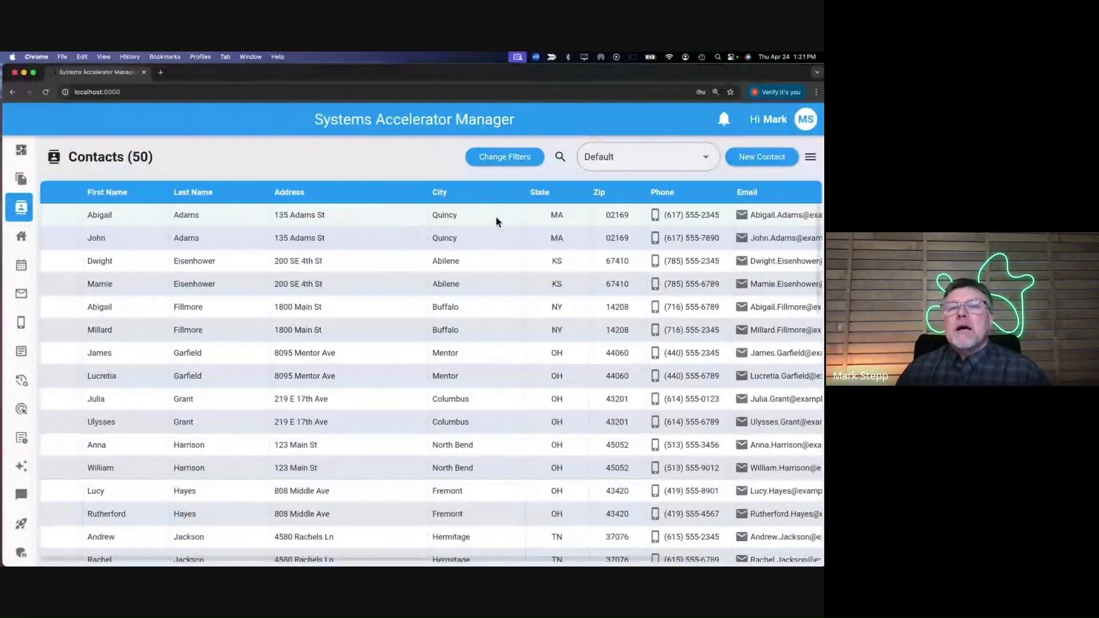
scroll(589, 184, "right", 5)
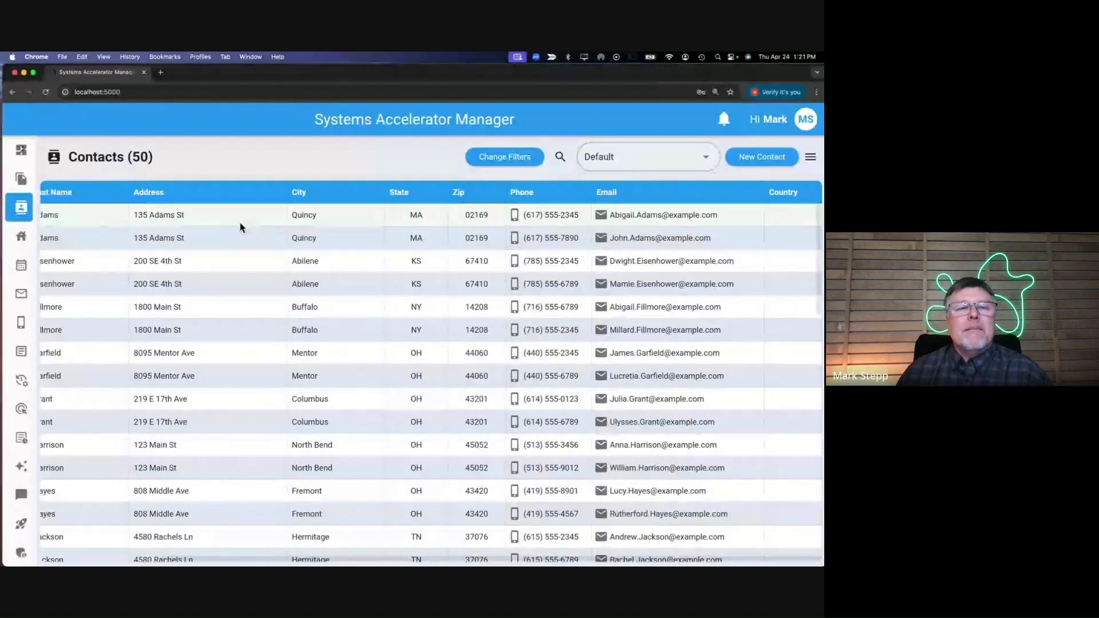
scroll(236, 229, "left", 5)
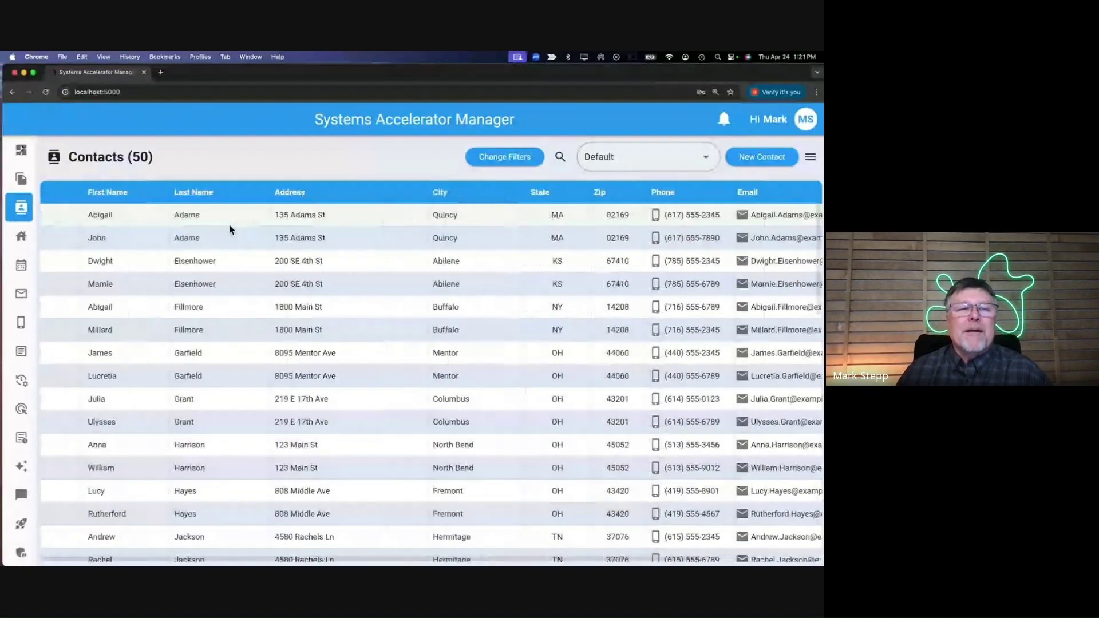
Step: Open the first contact's record in the list and add the existing Buyer tag to it
left_click(191, 221)
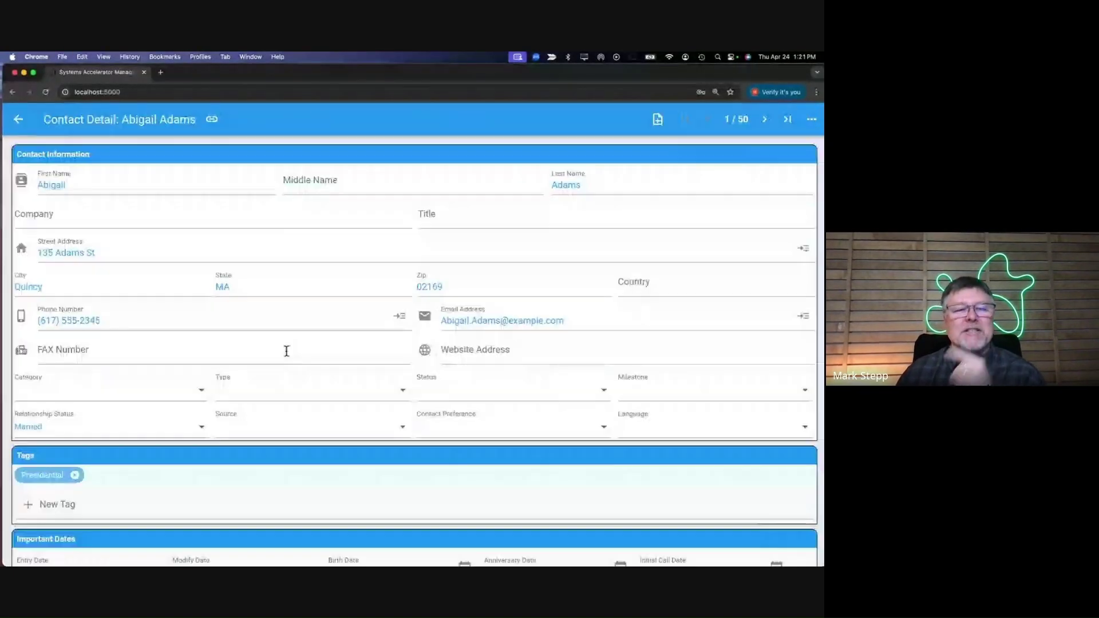
left_click(59, 502)
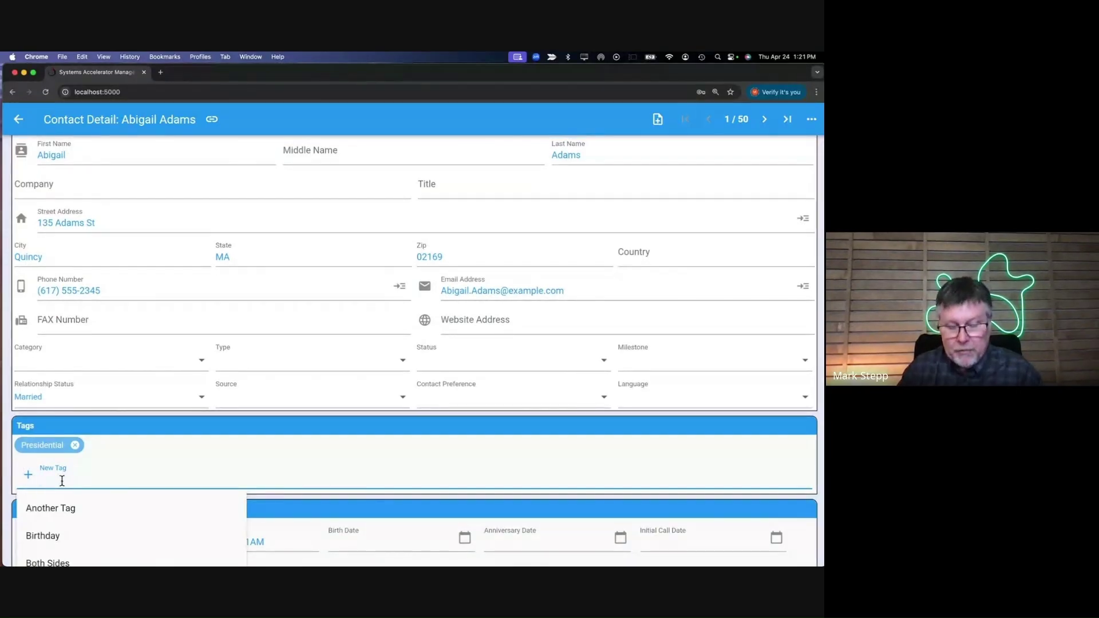
type("buyer")
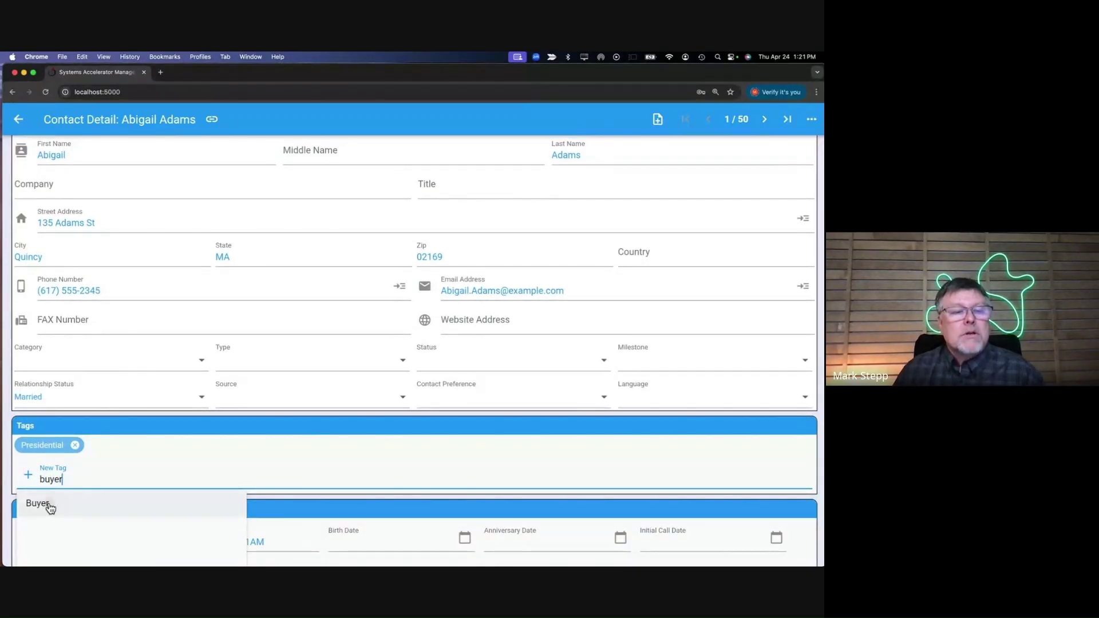
left_click(47, 504)
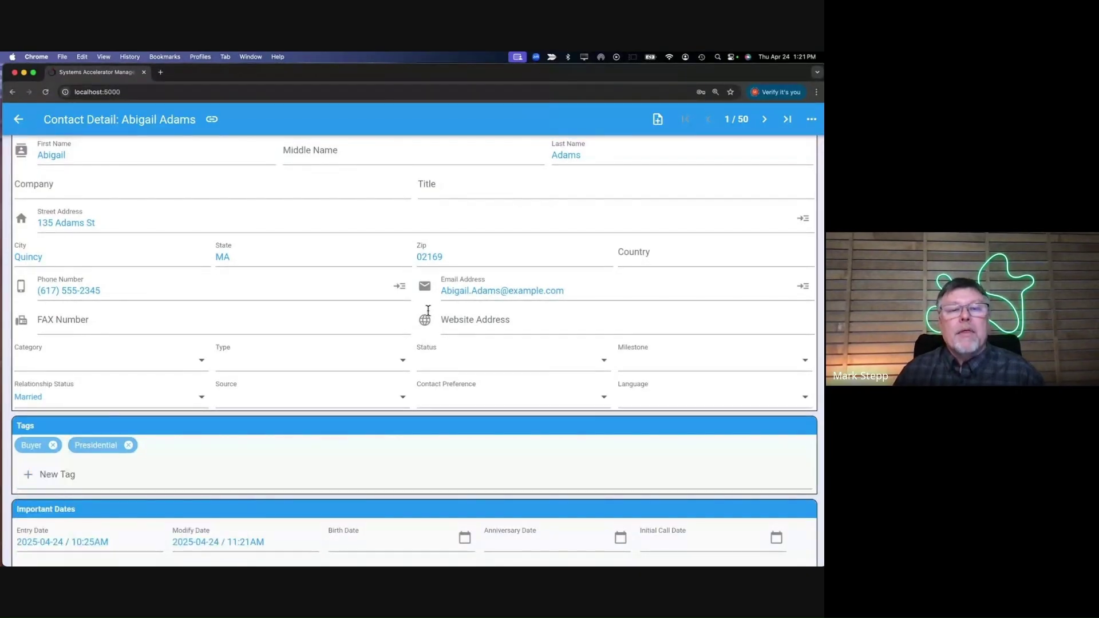
Step: Advance to contact record 5 of 50 and add the existing Buyer tag to it
left_click(764, 123)
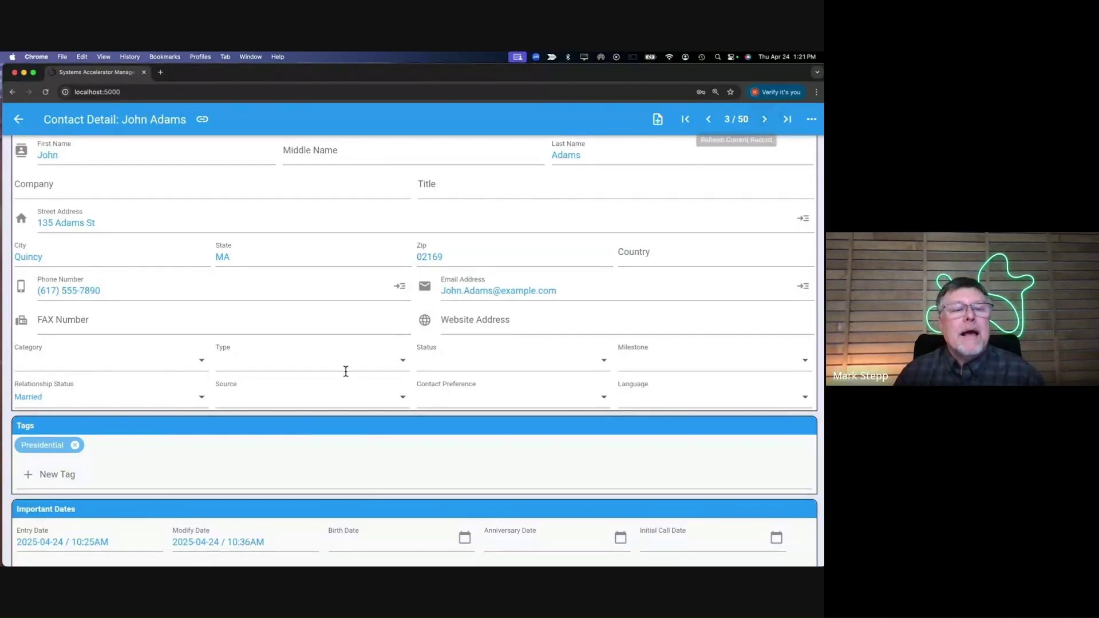
left_click(68, 473)
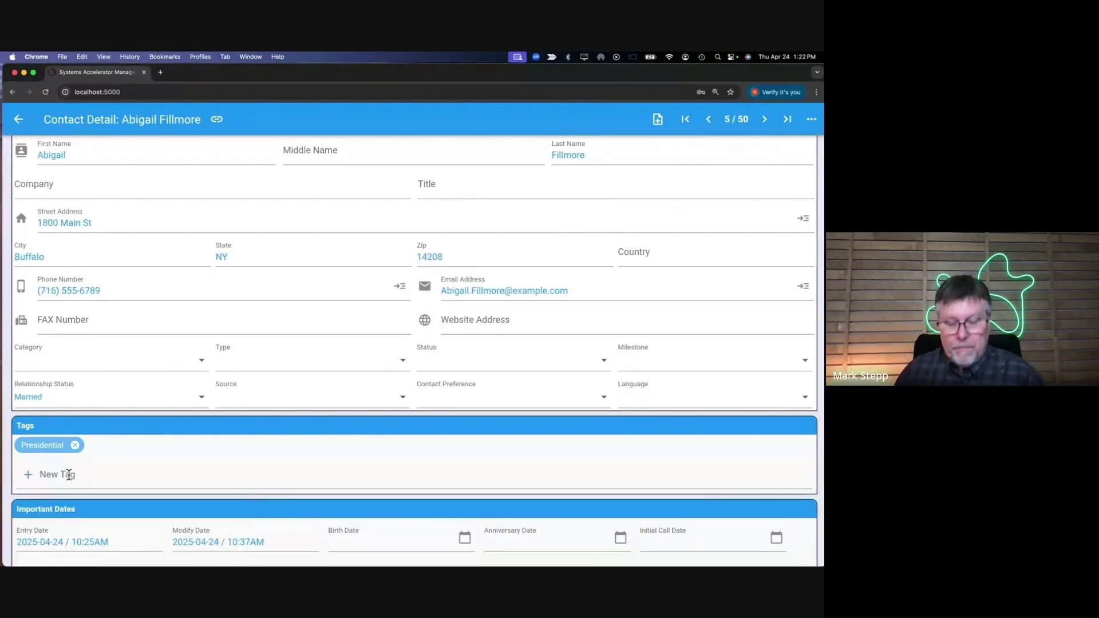
left_click(69, 475)
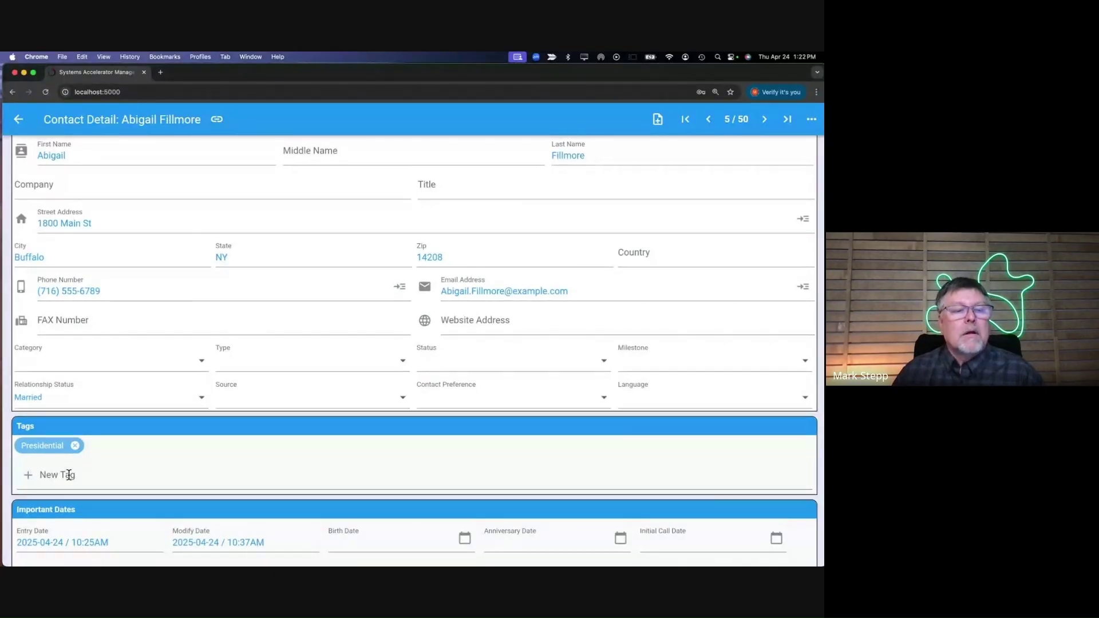
type("buyer")
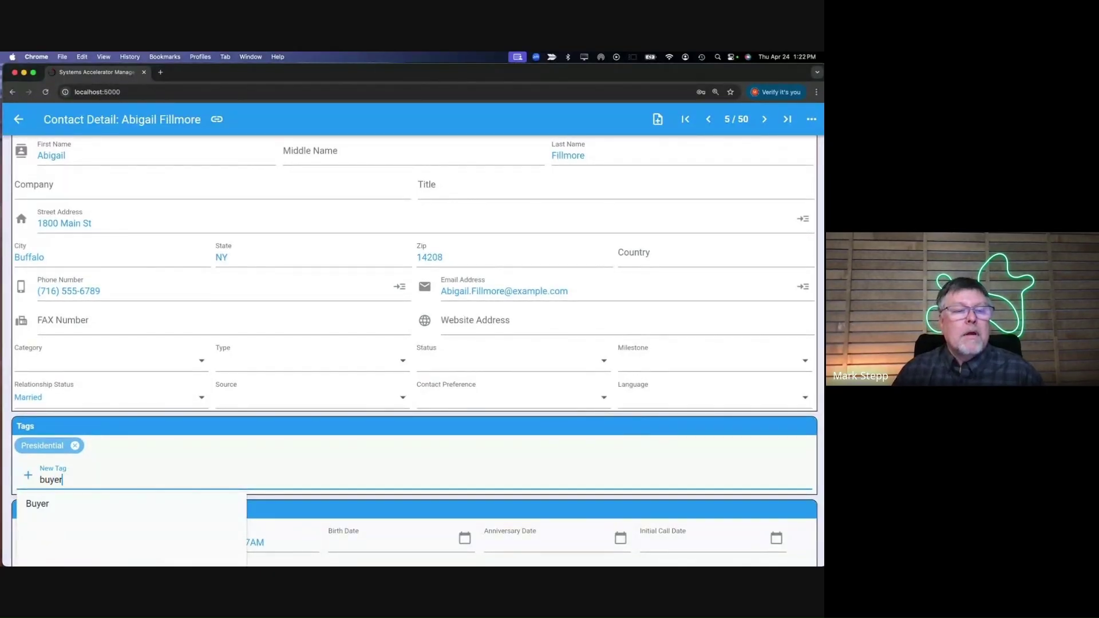
left_click(49, 504)
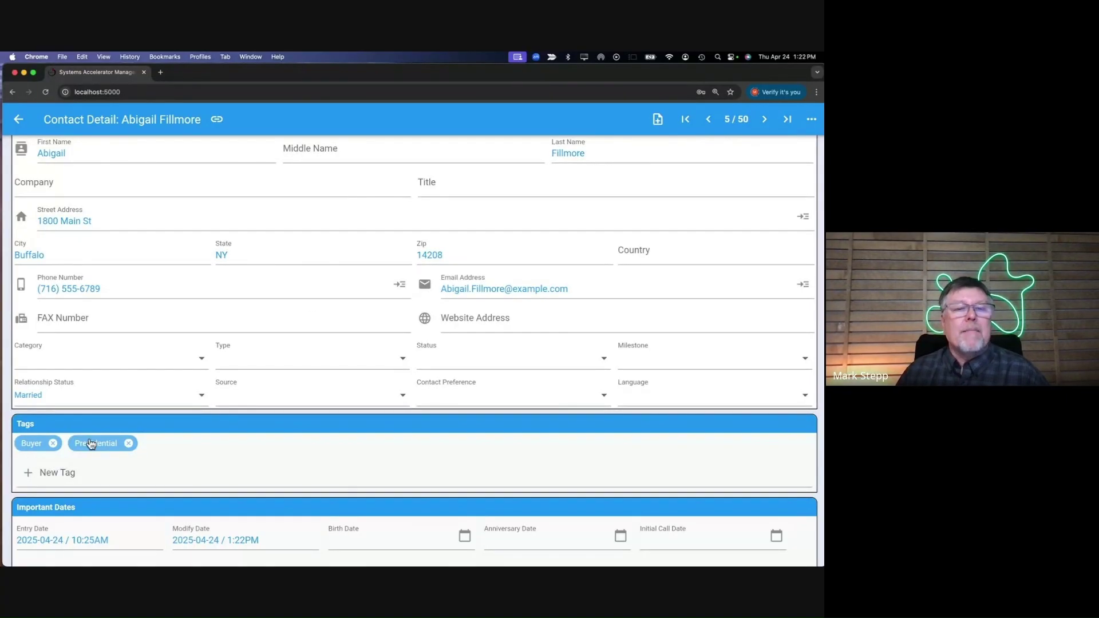
Step: Return to the contacts list and switch its layout to phone / email / tags
left_click(18, 118)
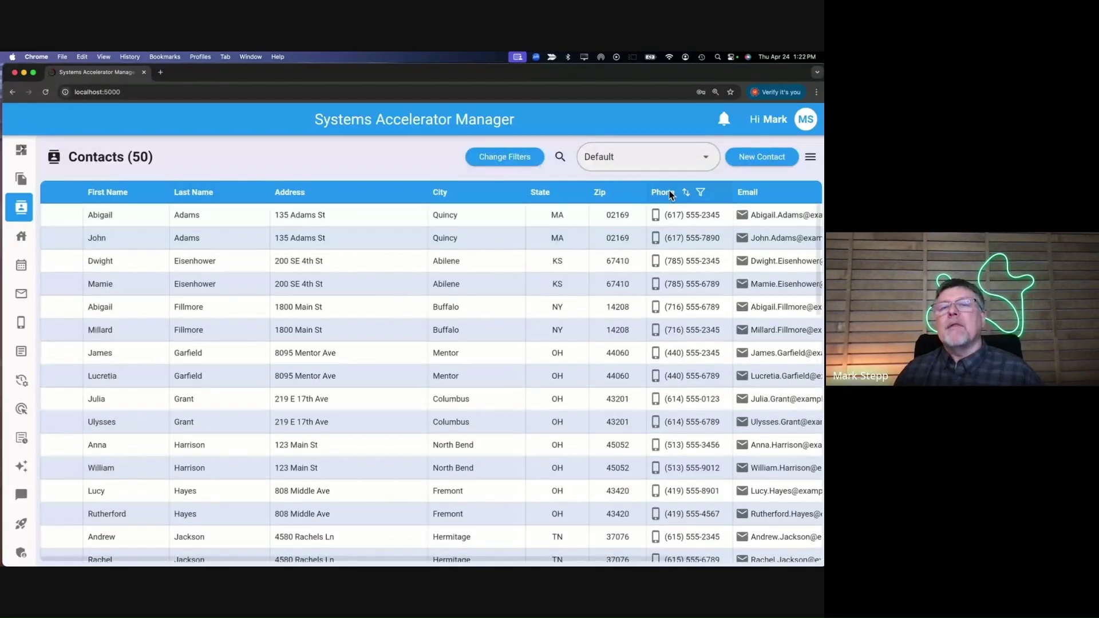
left_click(647, 159)
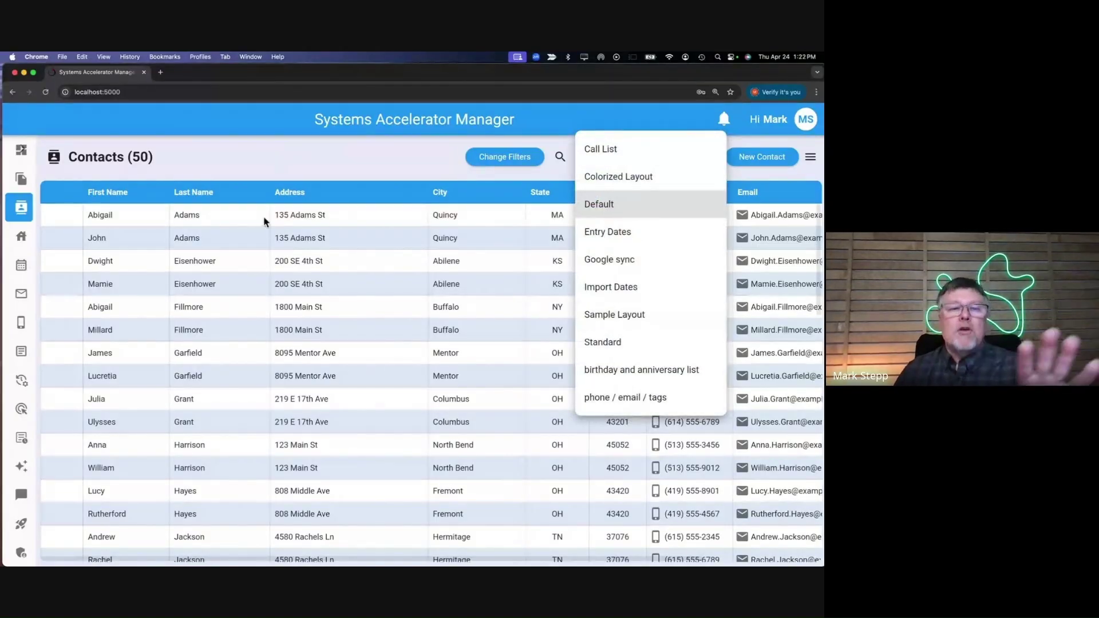
left_click(630, 398)
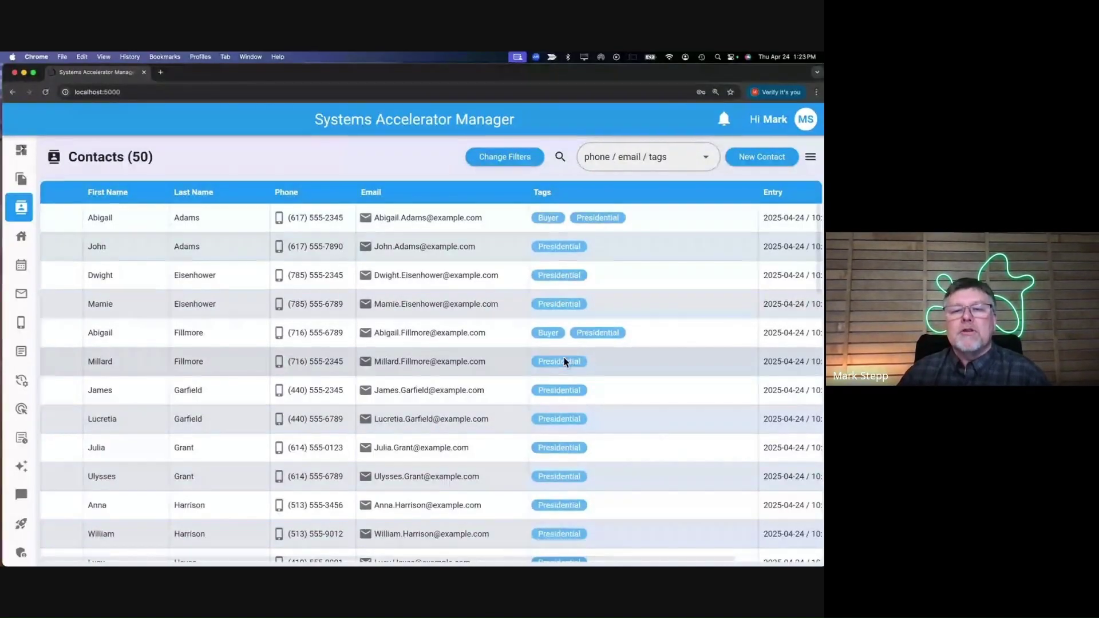
Step: Examine the Tags, Entry and Country columns of the contacts list
left_click(509, 157)
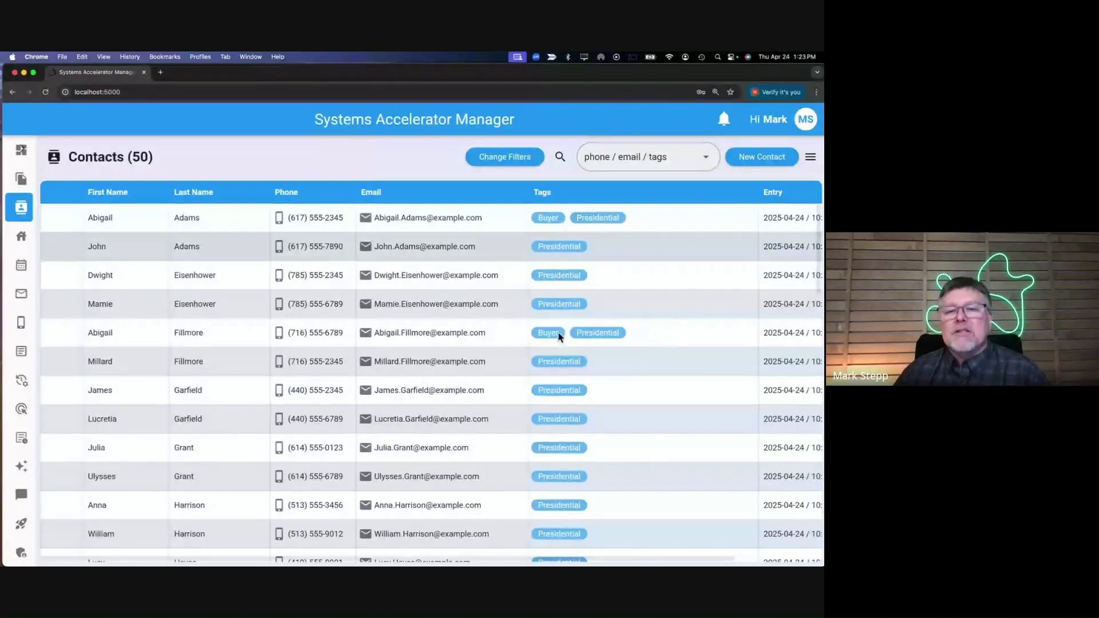
scroll(573, 383, "right", 3)
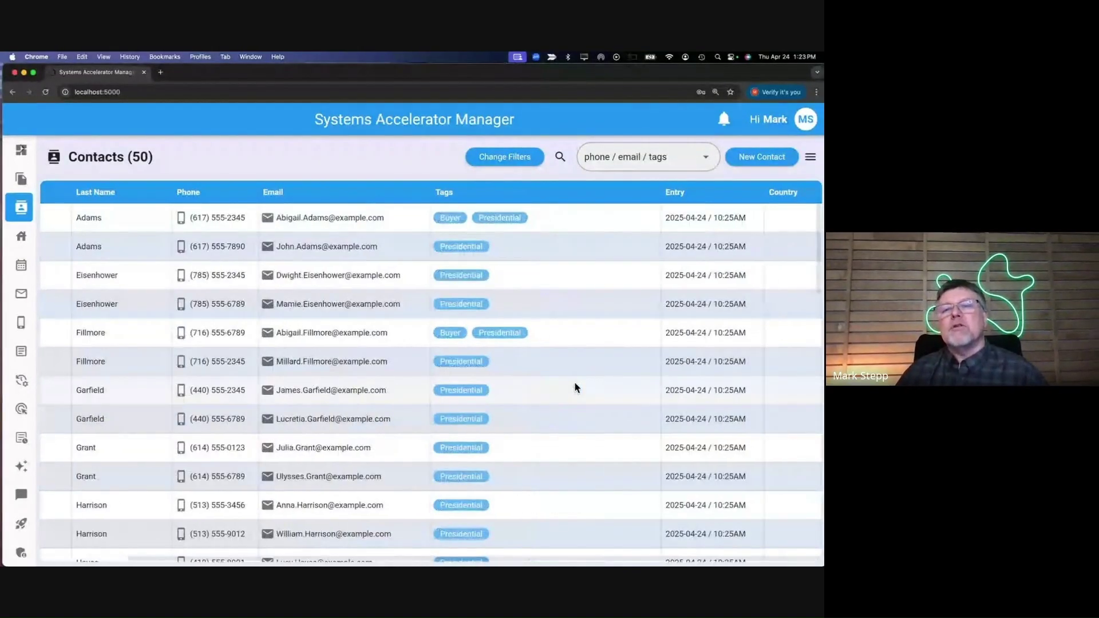
scroll(573, 383, "left", 3)
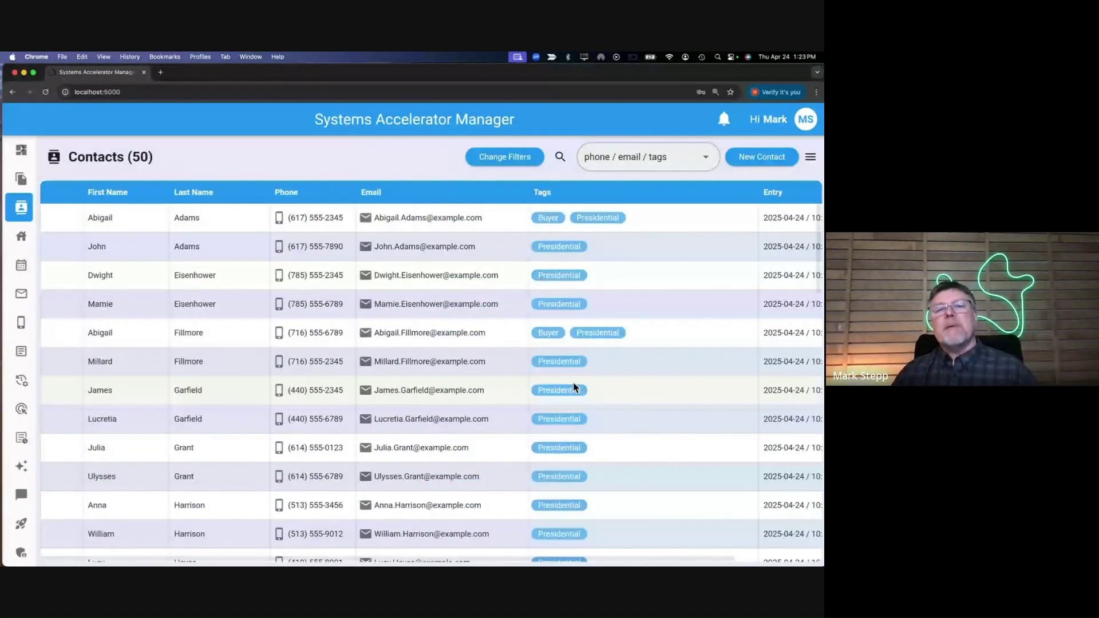